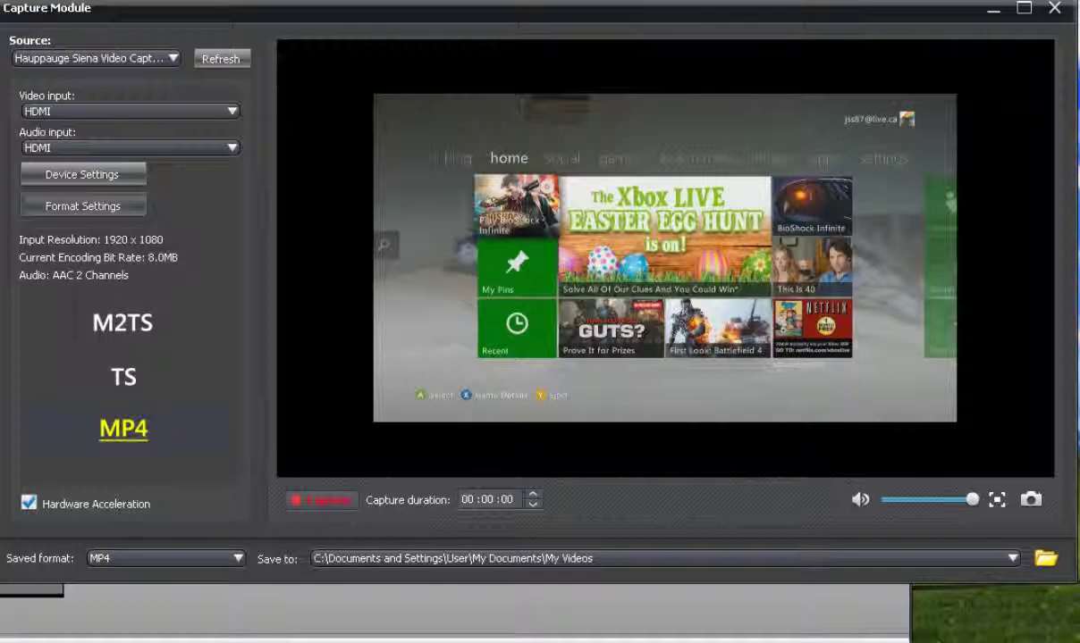
# - In the device properties' Audio Properties tab, choose 192 kbps as the audio bit rate
pyautogui.click(82, 175)
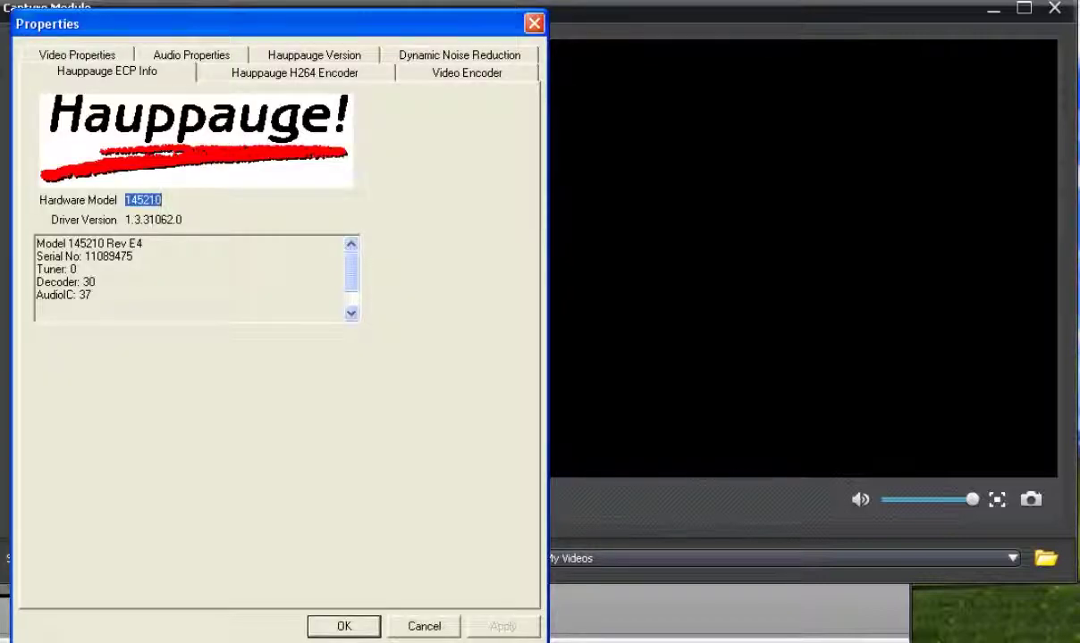
pyautogui.click(191, 56)
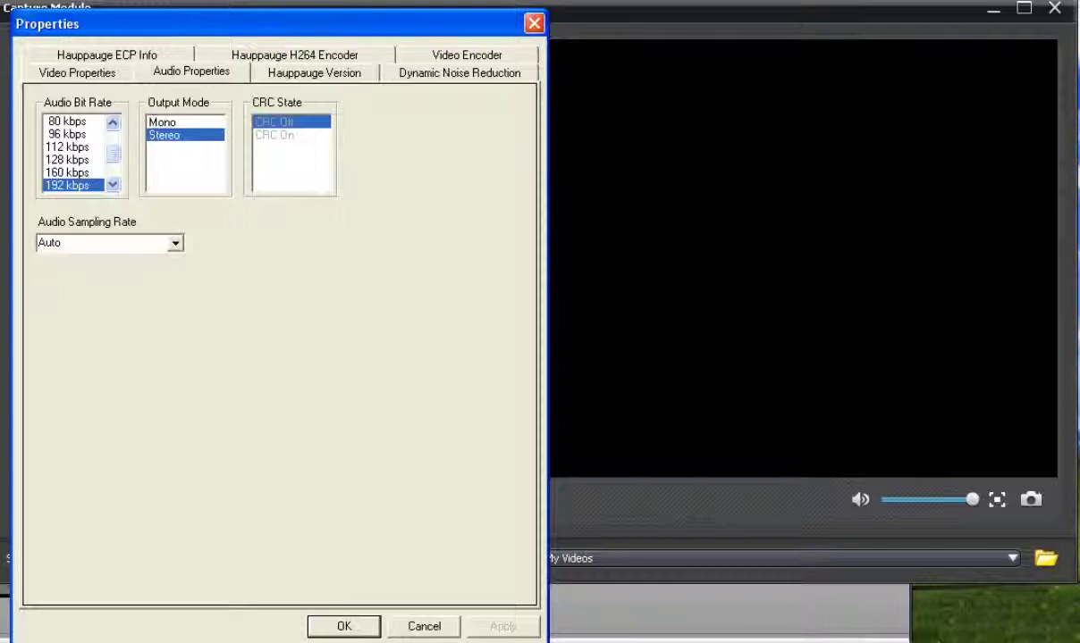
pyautogui.scroll(4, 76, 152)
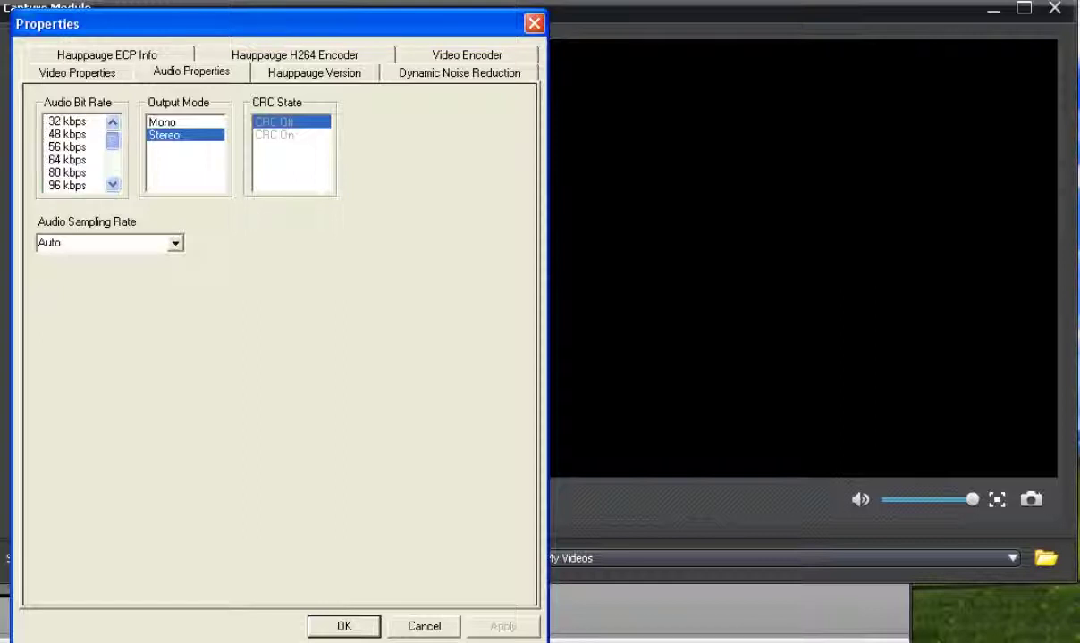
pyautogui.click(67, 151)
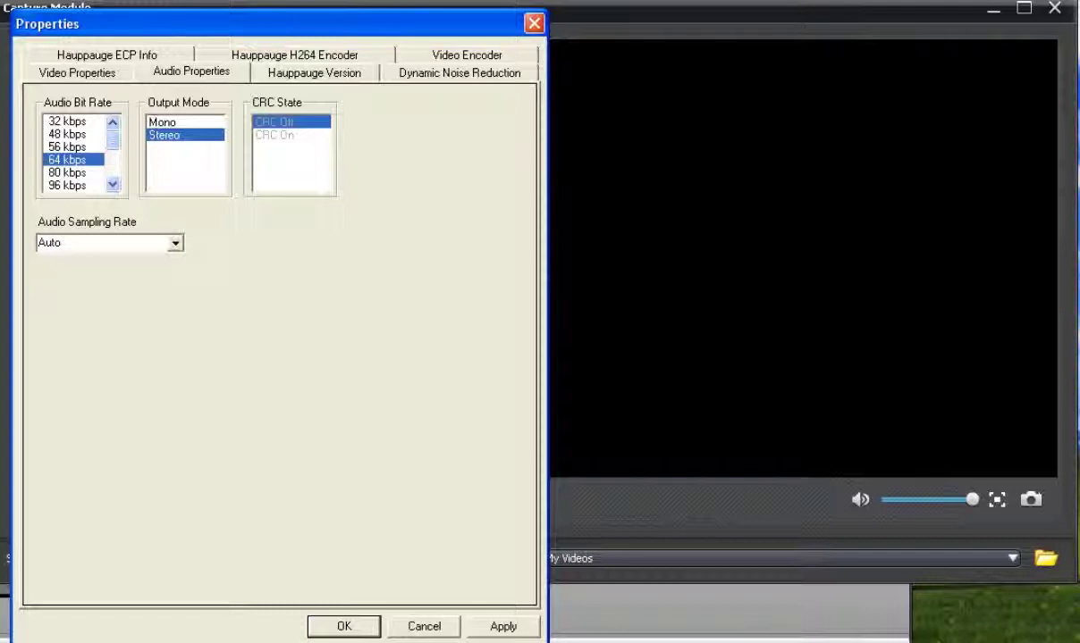
pyautogui.scroll(-4, 76, 152)
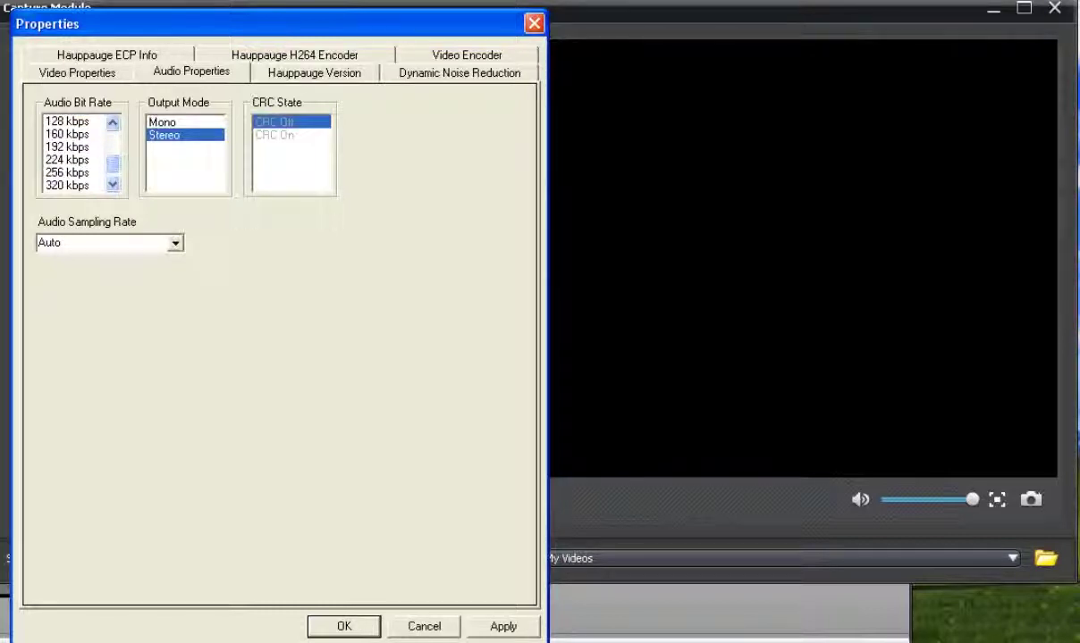
pyautogui.click(67, 147)
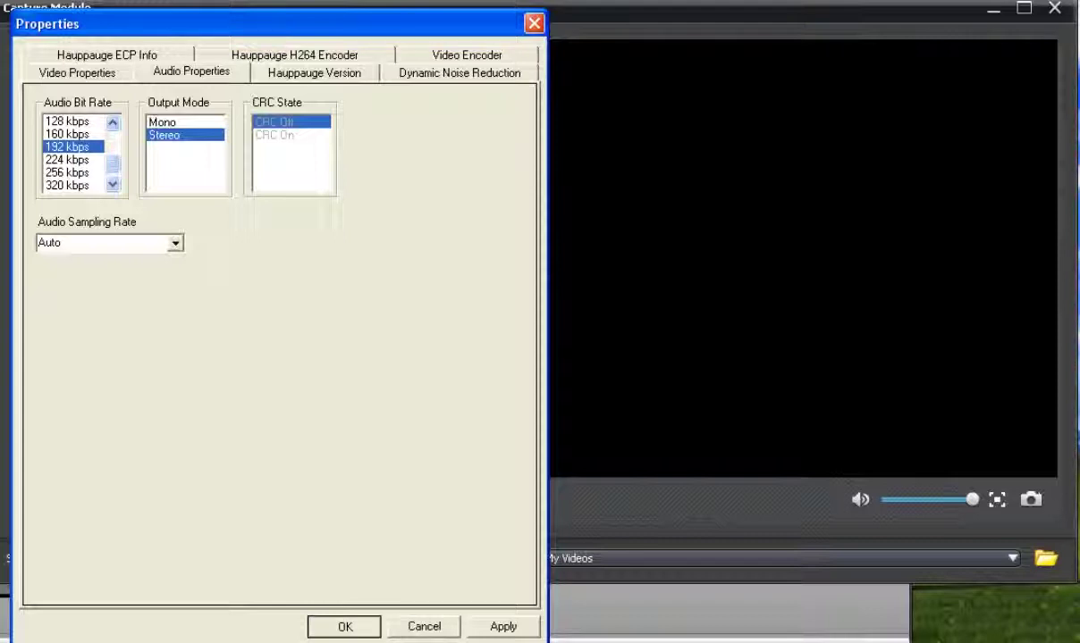
# - Apply the 192 kbps audio setting and close the Properties dialog with OK
pyautogui.click(503, 626)
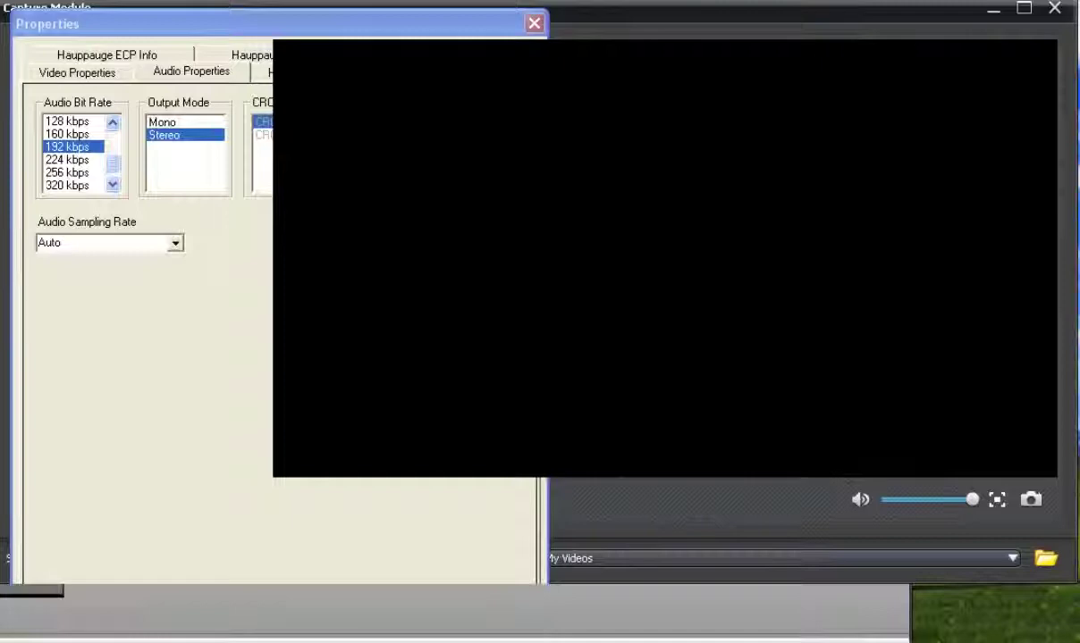
pyautogui.click(345, 625)
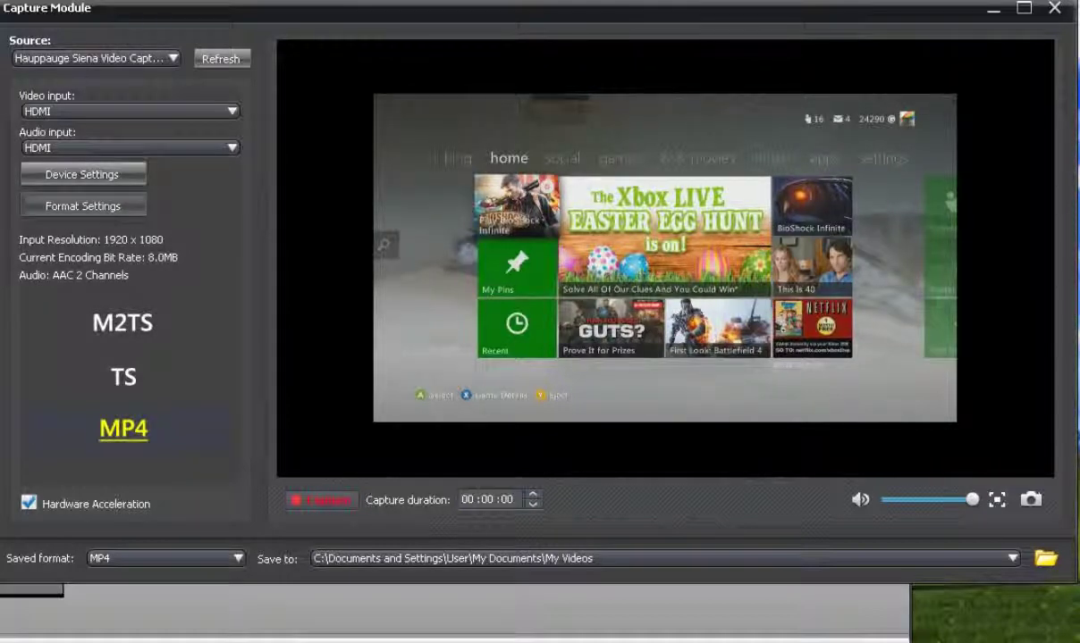
# - Reopen device properties and slide Bit Rate to 3000000 and Peak Bit Rate to 4000000
pyautogui.click(129, 175)
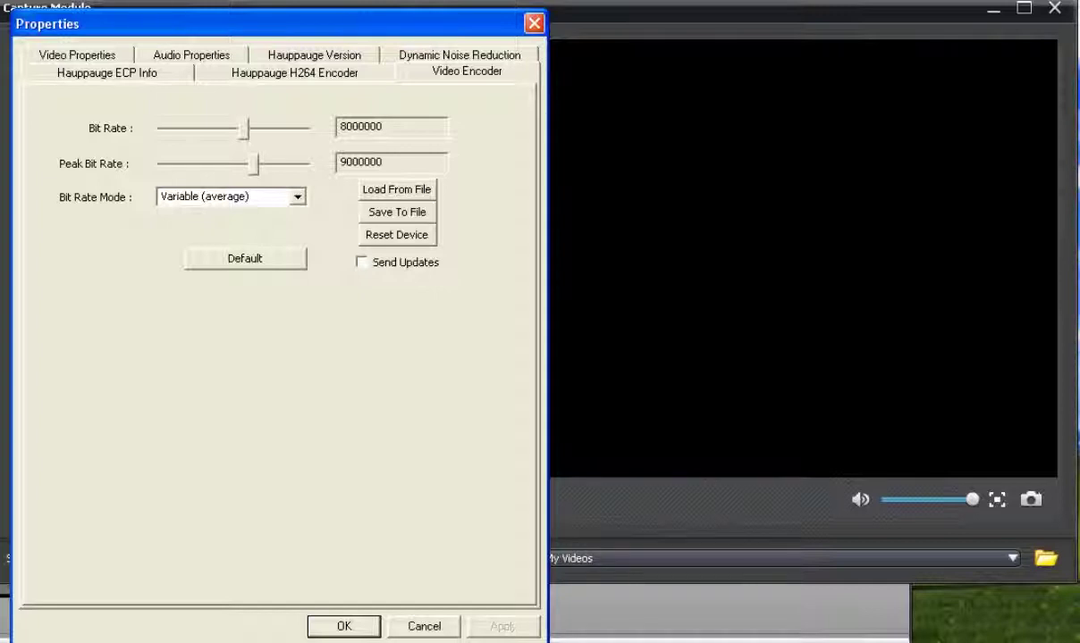
pyautogui.moveTo(243, 128); pyautogui.dragTo(205, 127)
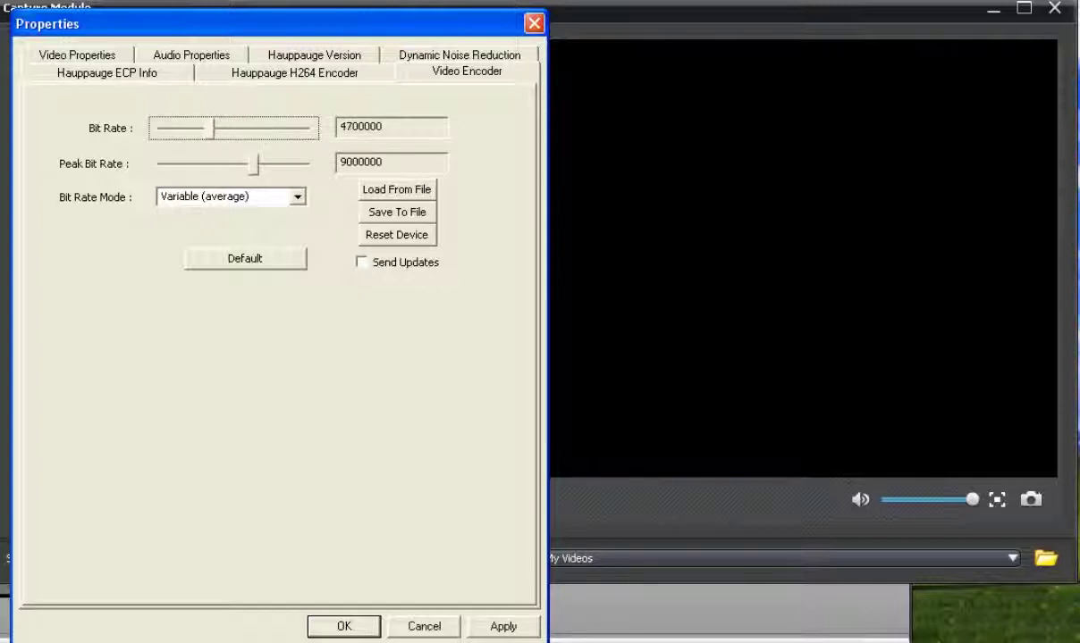
pyautogui.moveTo(205, 128); pyautogui.dragTo(190, 128)
pyautogui.moveTo(254, 164); pyautogui.dragTo(200, 164)
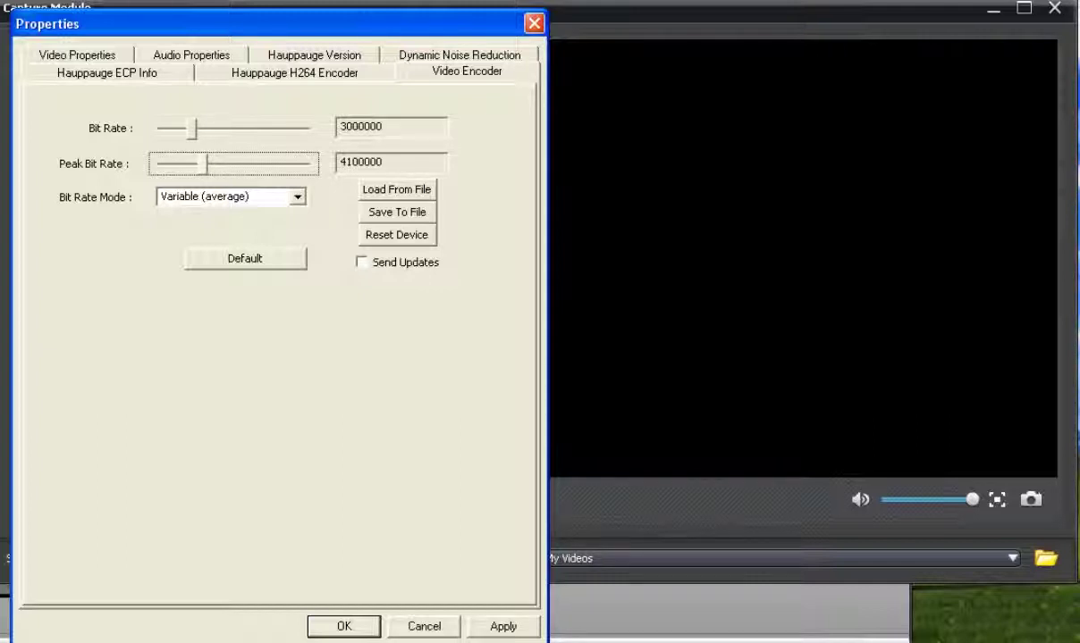
pyautogui.moveTo(200, 163); pyautogui.dragTo(204, 164)
# - Review the noise reduction, audio, video (3000/4000 Kbps), encoder and version tabs
pyautogui.click(459, 55)
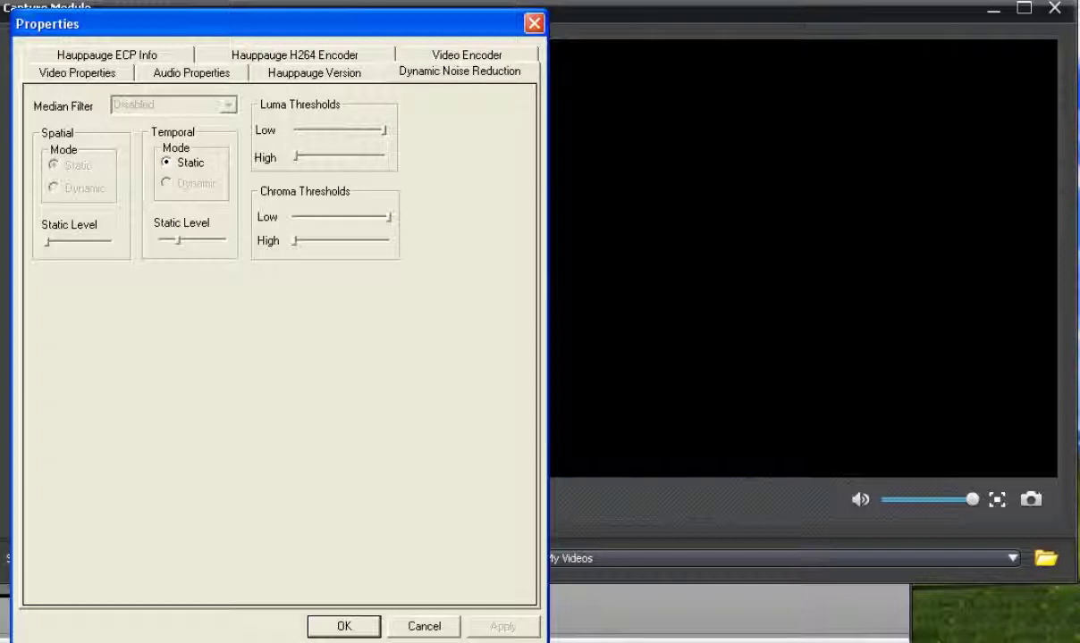
pyautogui.click(191, 72)
pyautogui.click(77, 72)
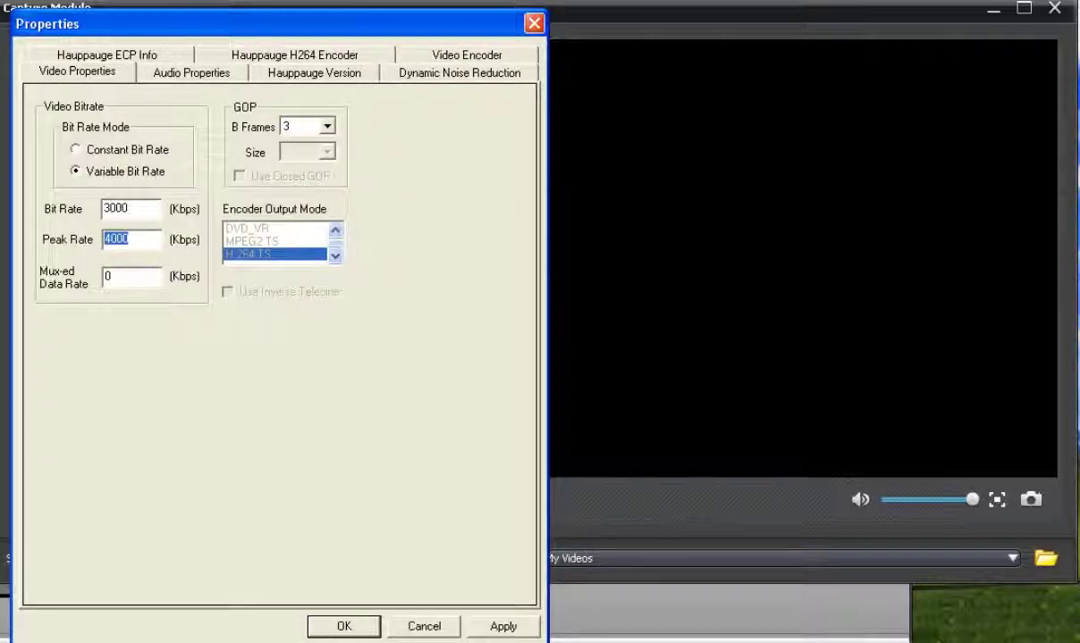
pyautogui.click(191, 72)
pyautogui.click(314, 72)
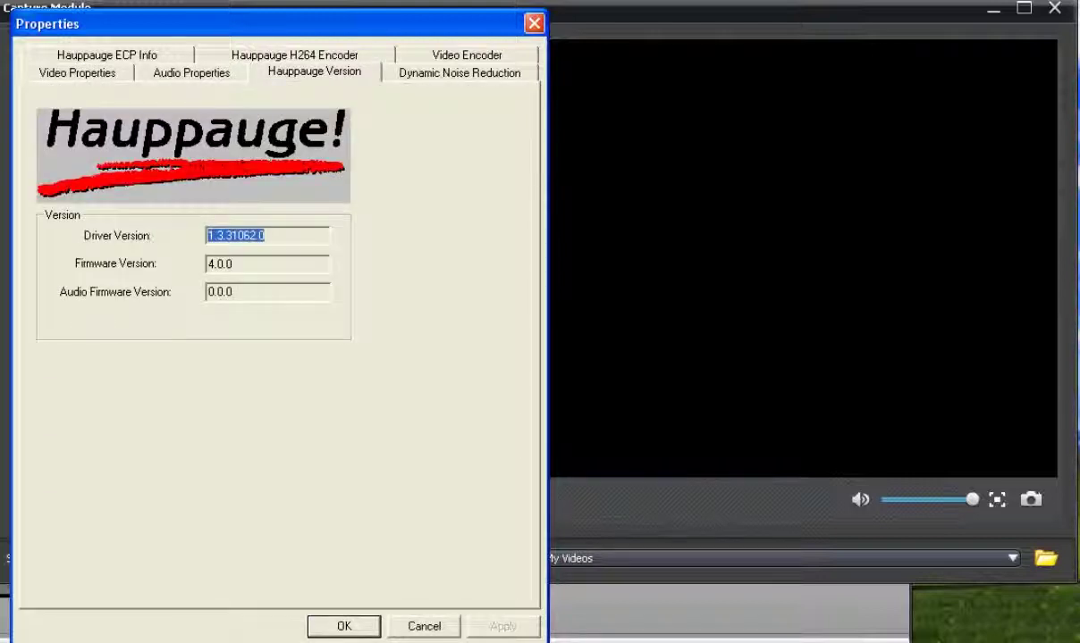
pyautogui.click(459, 72)
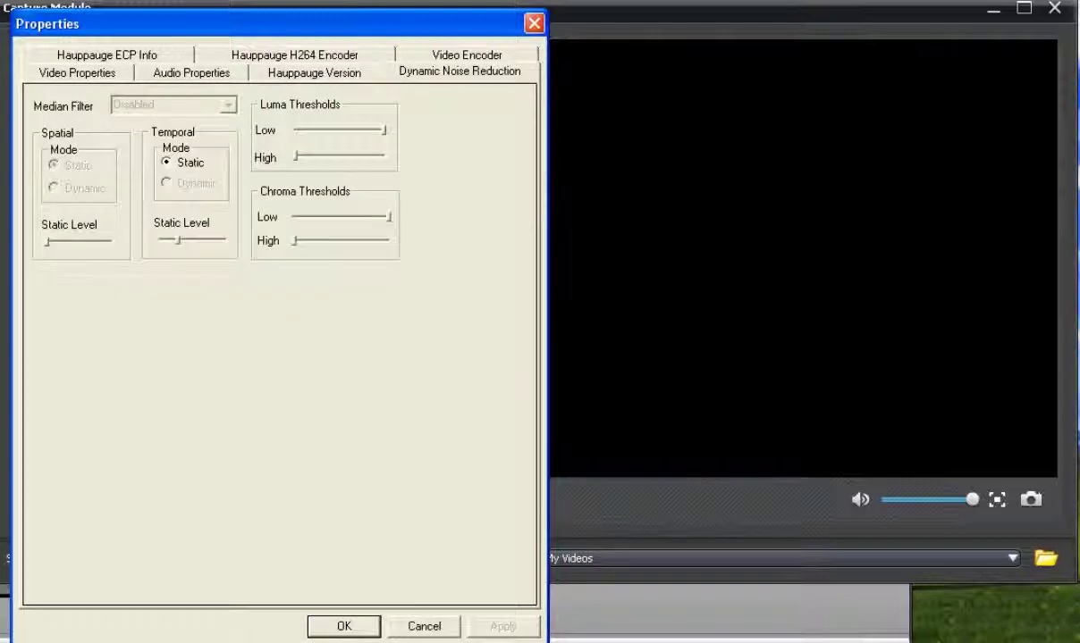
pyautogui.click(466, 55)
pyautogui.click(314, 55)
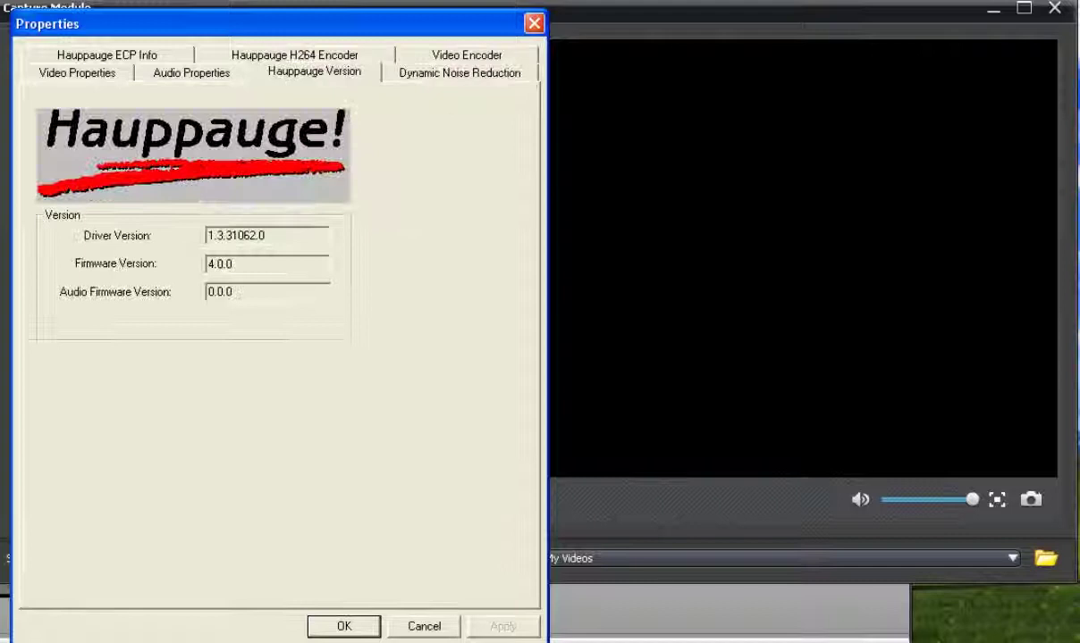